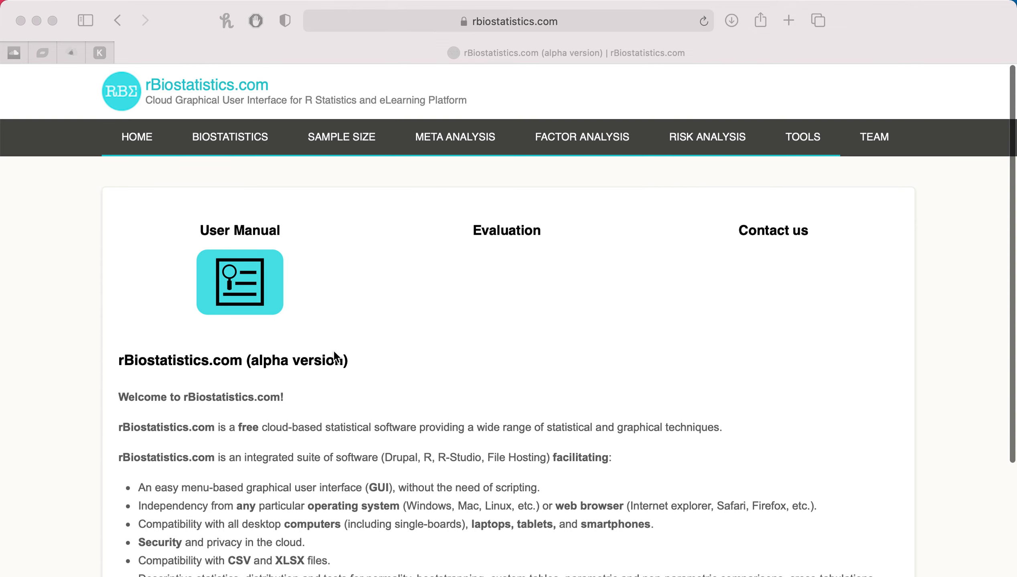
# Open the Two Independent Samples page among the comparative non-parametric biostatistics tests.
pyautogui.click(233, 141)
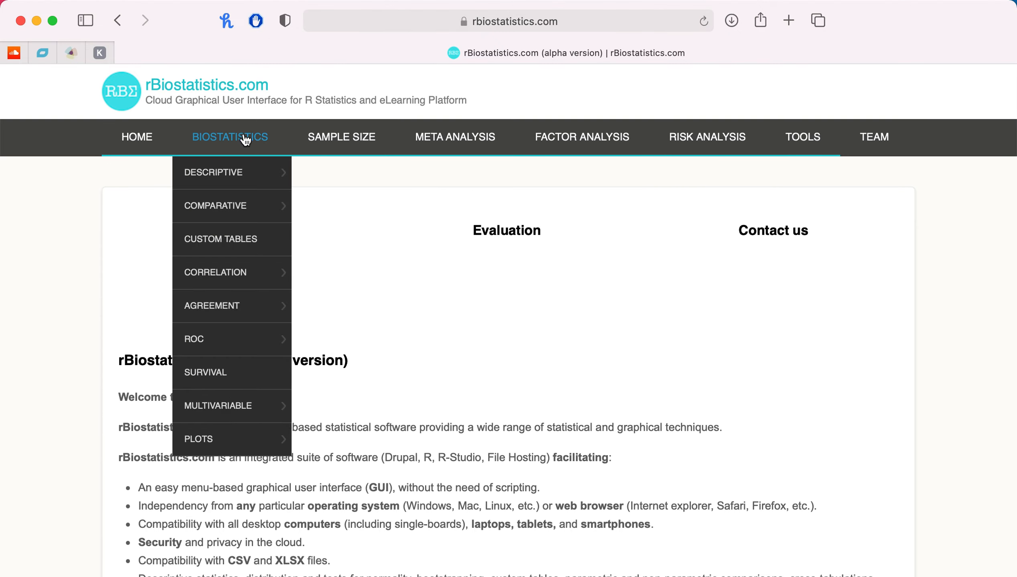
pyautogui.moveTo(244, 208)
pyautogui.moveTo(367, 271)
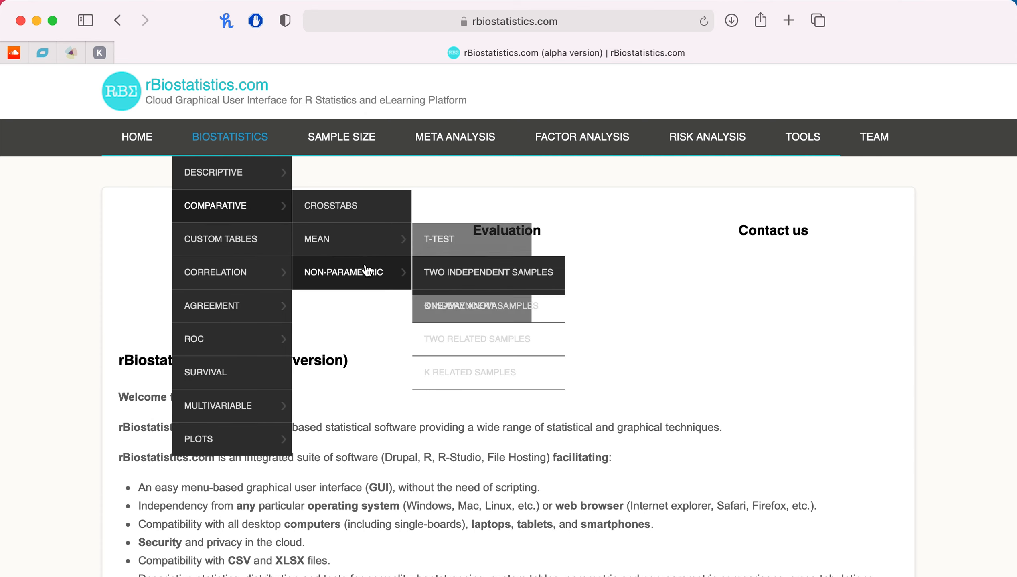
pyautogui.click(455, 277)
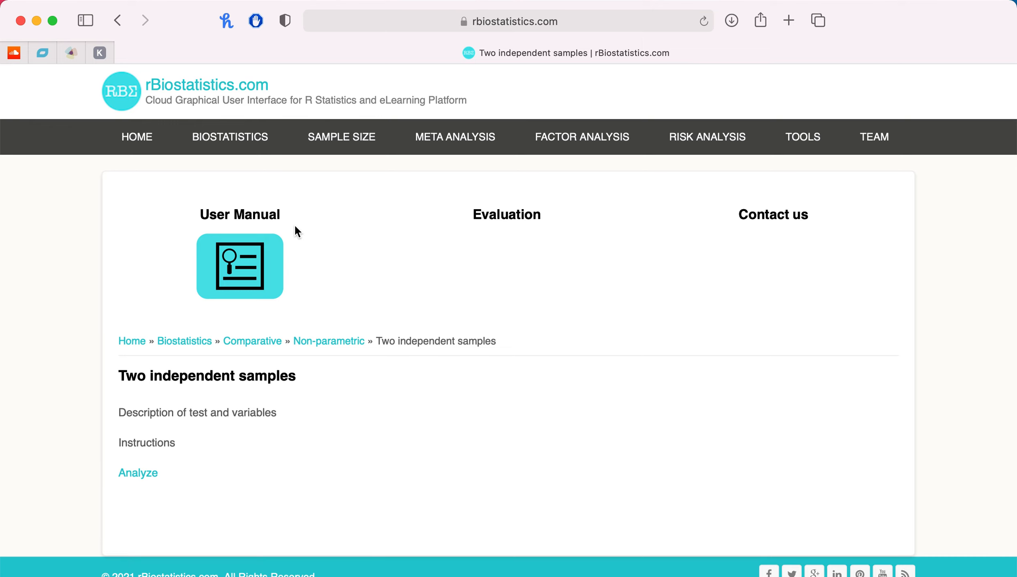
pyautogui.moveTo(249, 142)
pyautogui.moveTo(261, 209)
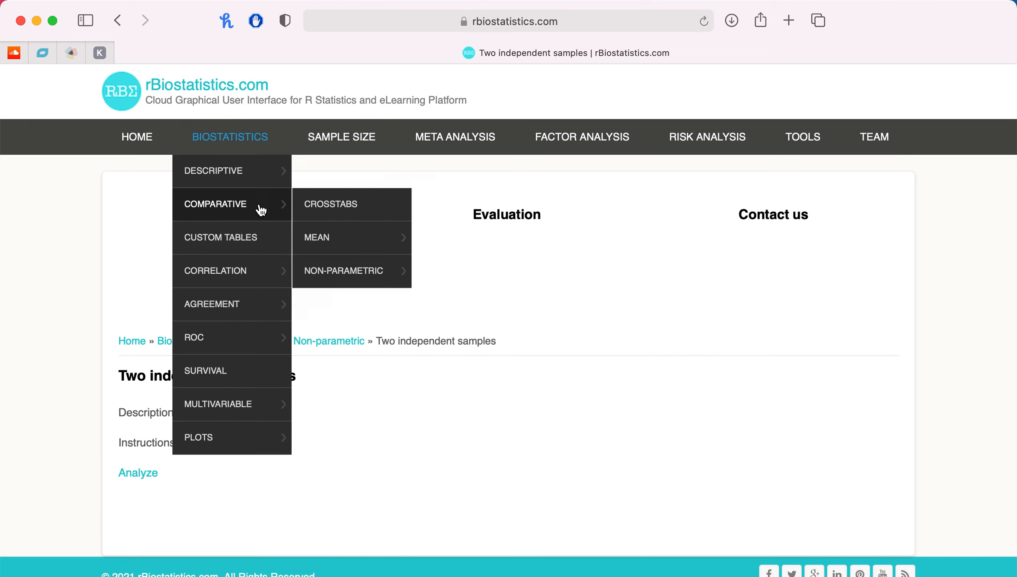
pyautogui.moveTo(363, 268)
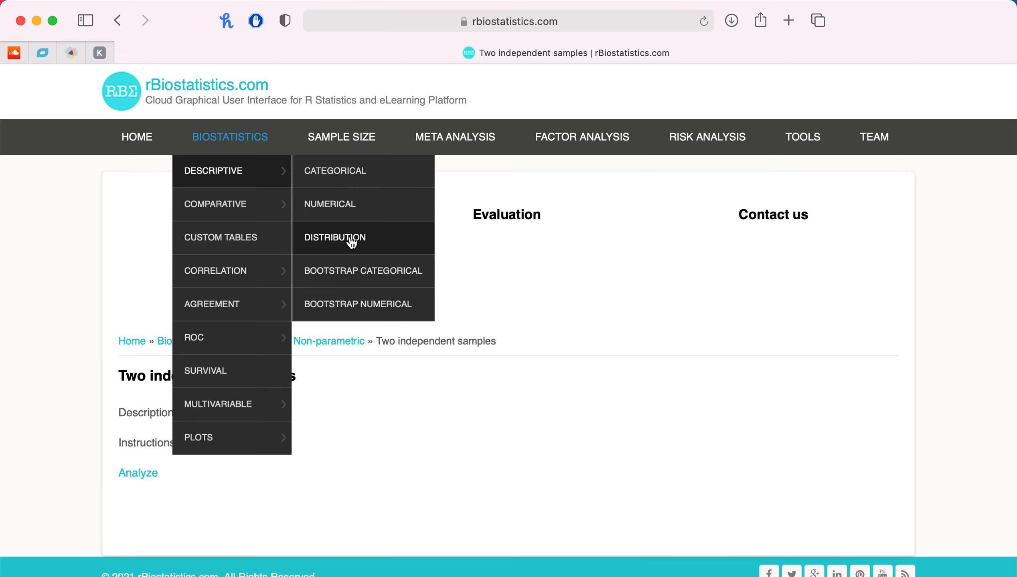
pyautogui.scroll(-1, 293, 454)
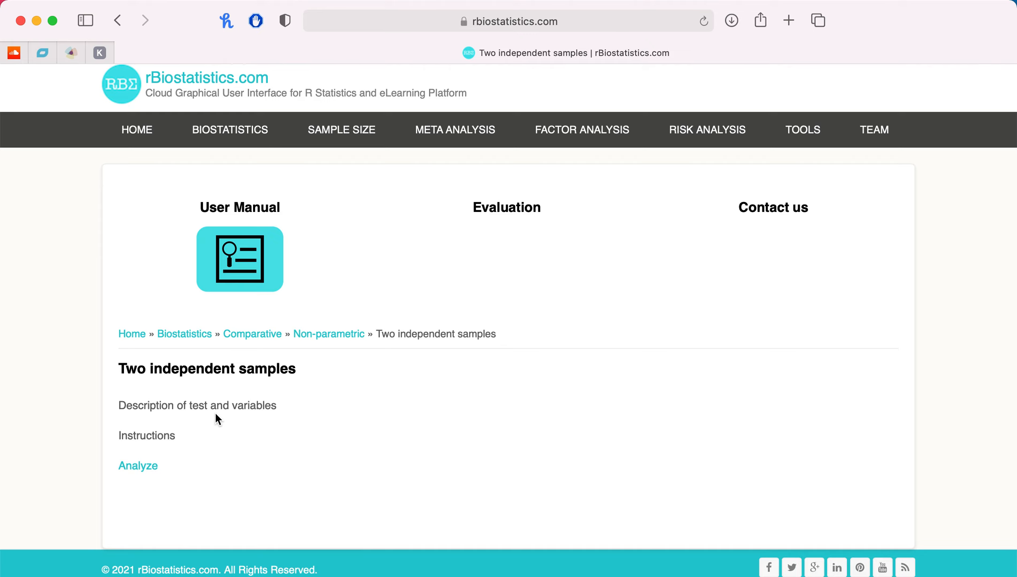
# Launch the two independent samples analysis and upload the file Non-Parametric - Two Independent Samples-4.xlsx.
pyautogui.click(148, 467)
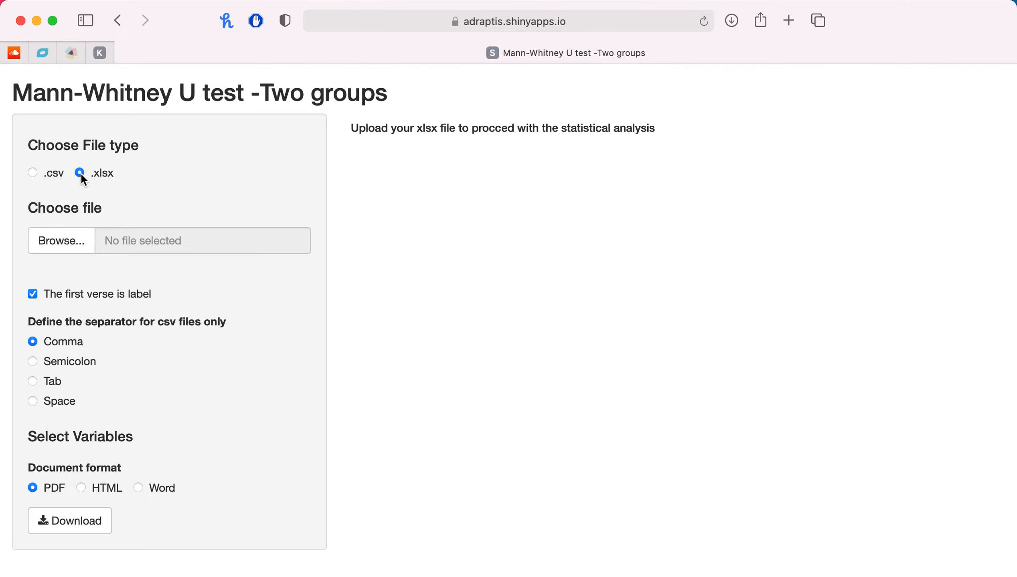
pyautogui.click(83, 249)
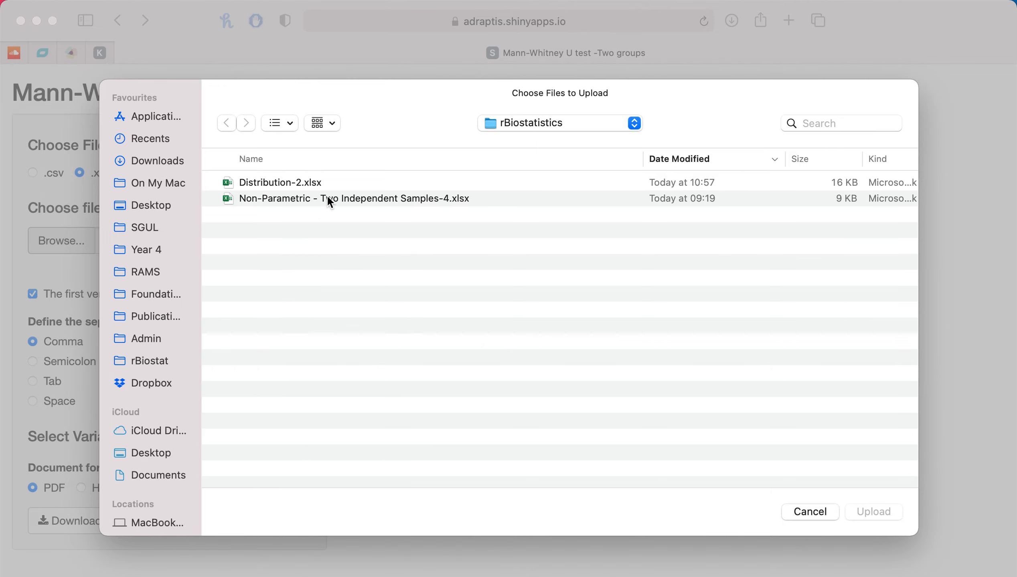
pyautogui.click(329, 200)
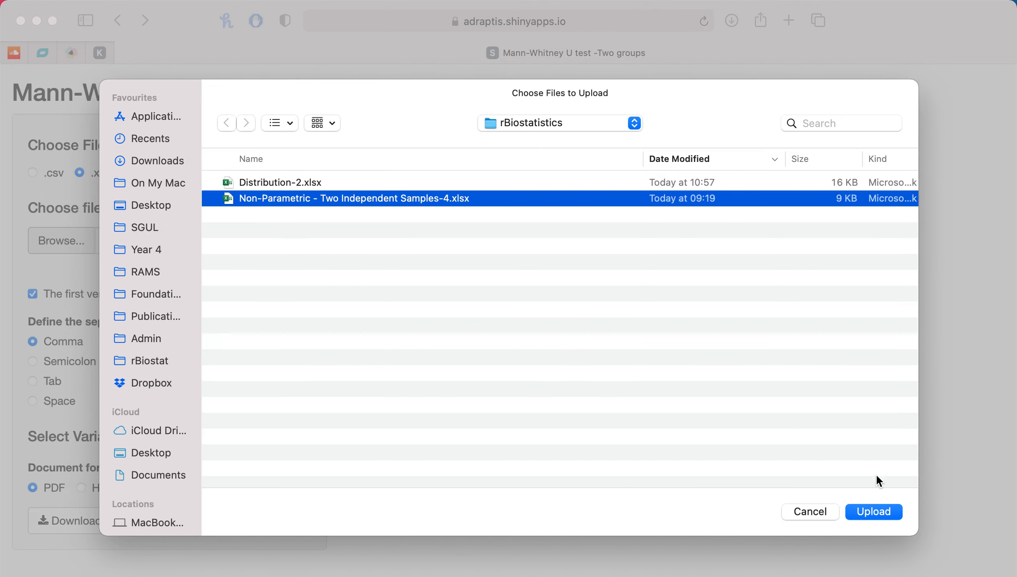
pyautogui.click(883, 510)
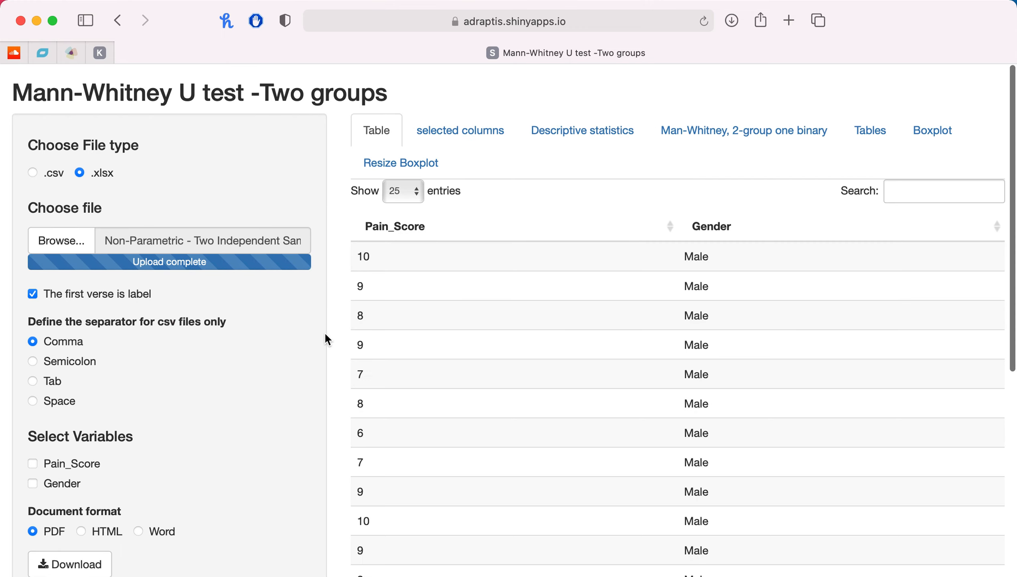
# Look through the Pain_Score and Gender rows of the uploaded data table.
pyautogui.scroll(-1, 327, 339)
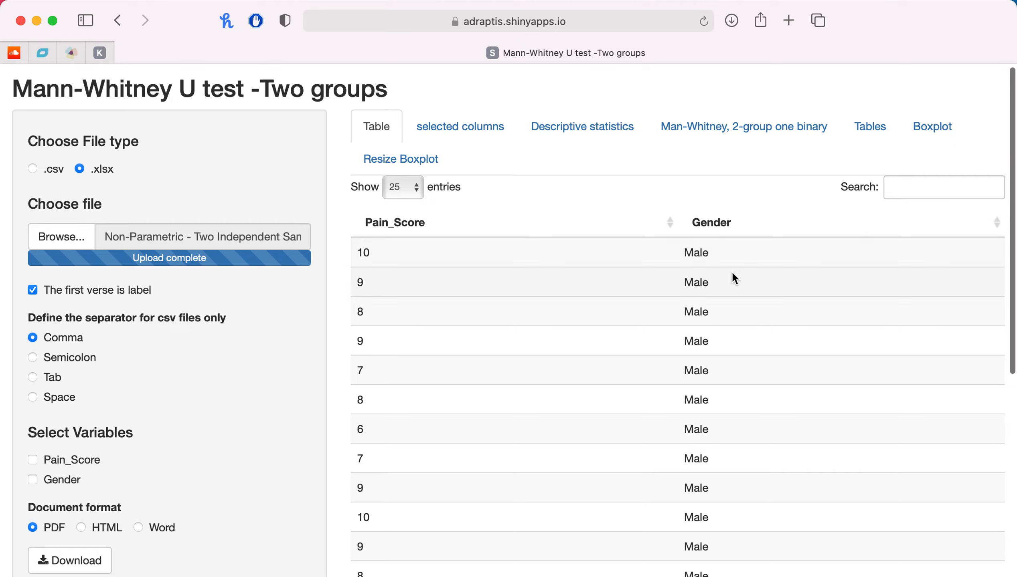
pyautogui.scroll(-10, 746, 322)
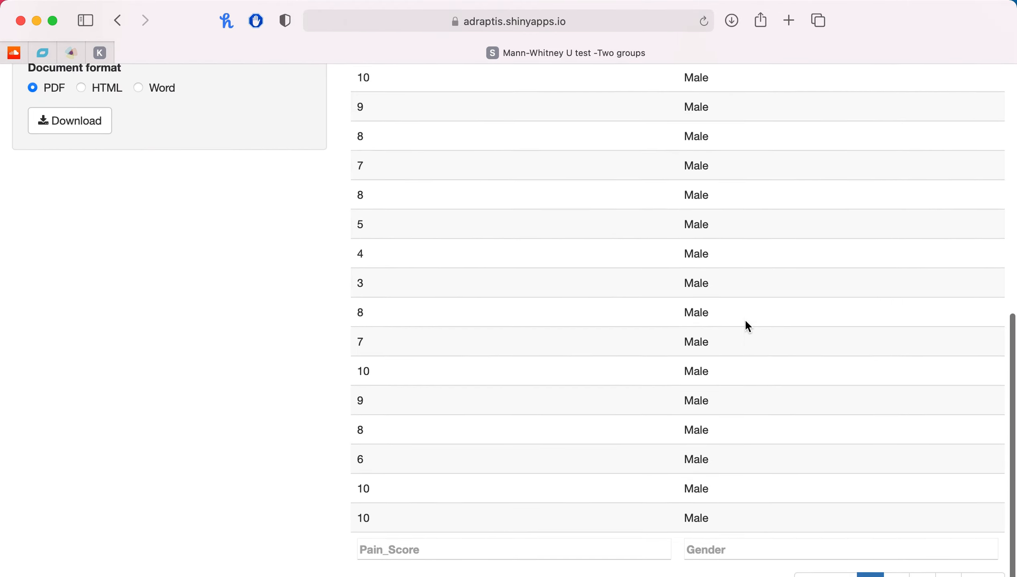
pyautogui.scroll(10, 746, 322)
pyautogui.scroll(-10, 745, 319)
pyautogui.scroll(9, 745, 320)
pyautogui.scroll(2, 744, 320)
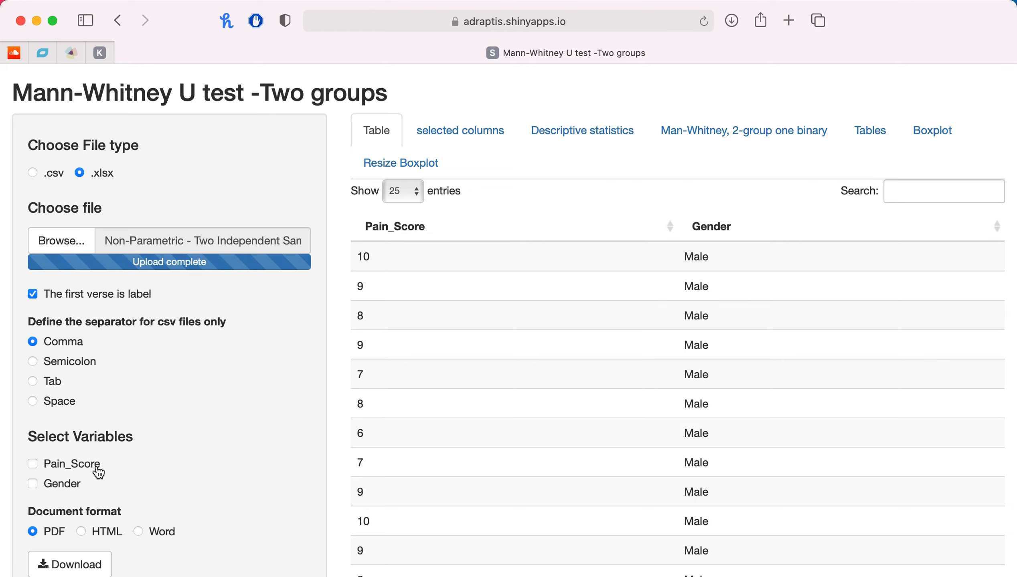
# Include the Pain_Score and Gender variables in the analysis and define Gender as the categorical variable.
pyautogui.click(93, 469)
pyautogui.click(71, 487)
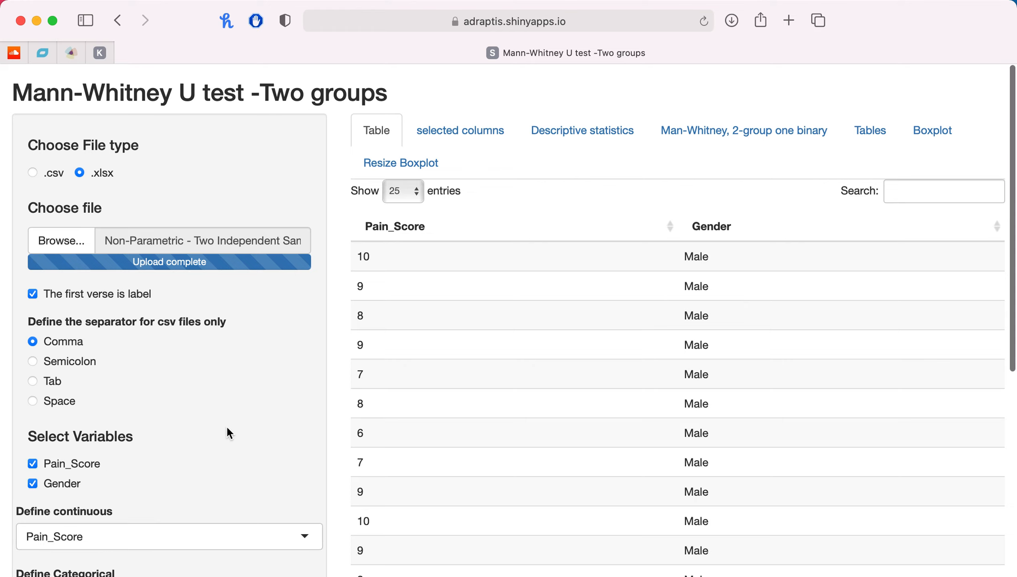
pyautogui.scroll(-6, 227, 429)
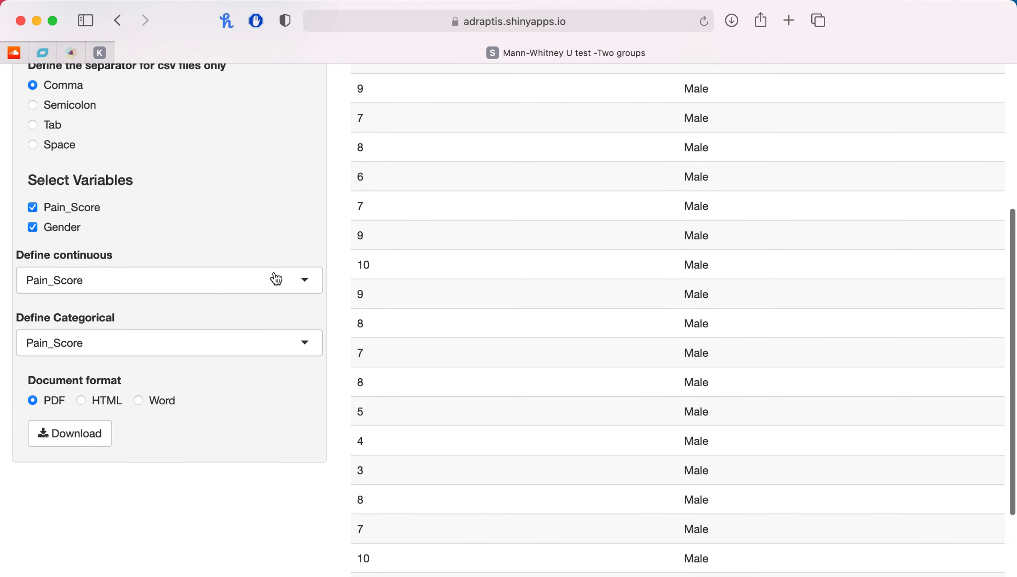
pyautogui.click(262, 348)
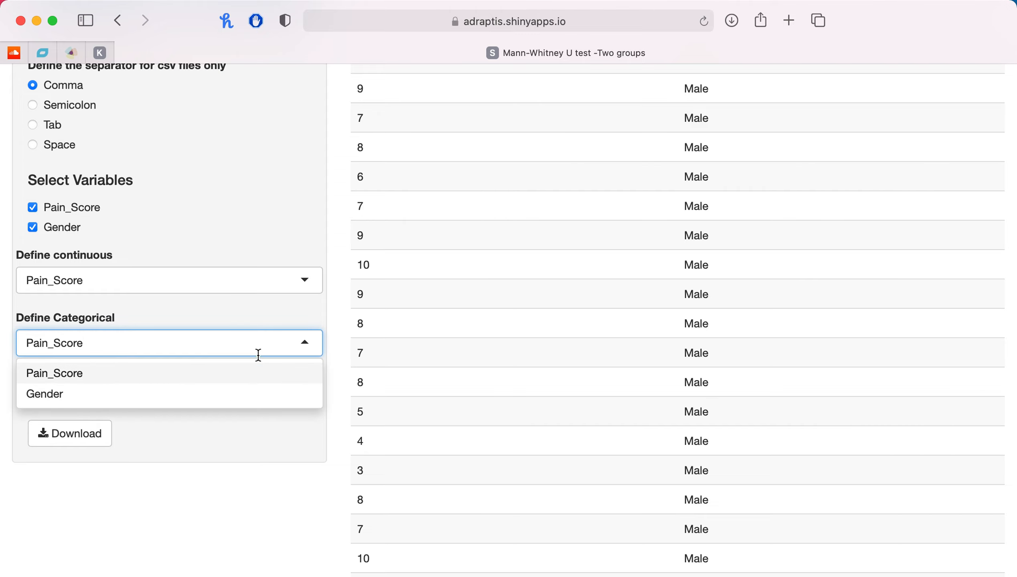
pyautogui.click(245, 400)
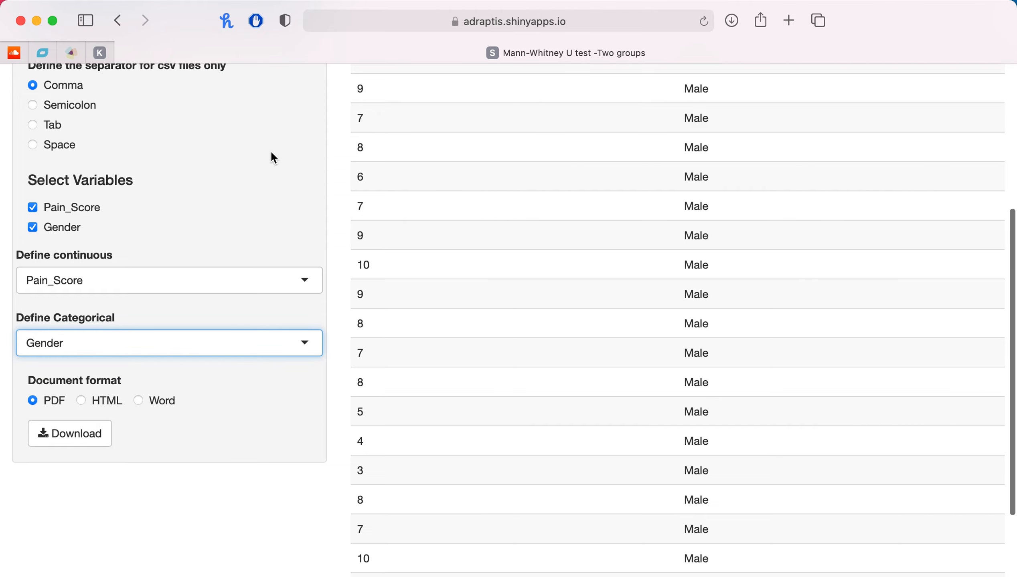
# View the selected columns and the descriptive statistics for Pain_Score and Gender.
pyautogui.scroll(6, 273, 158)
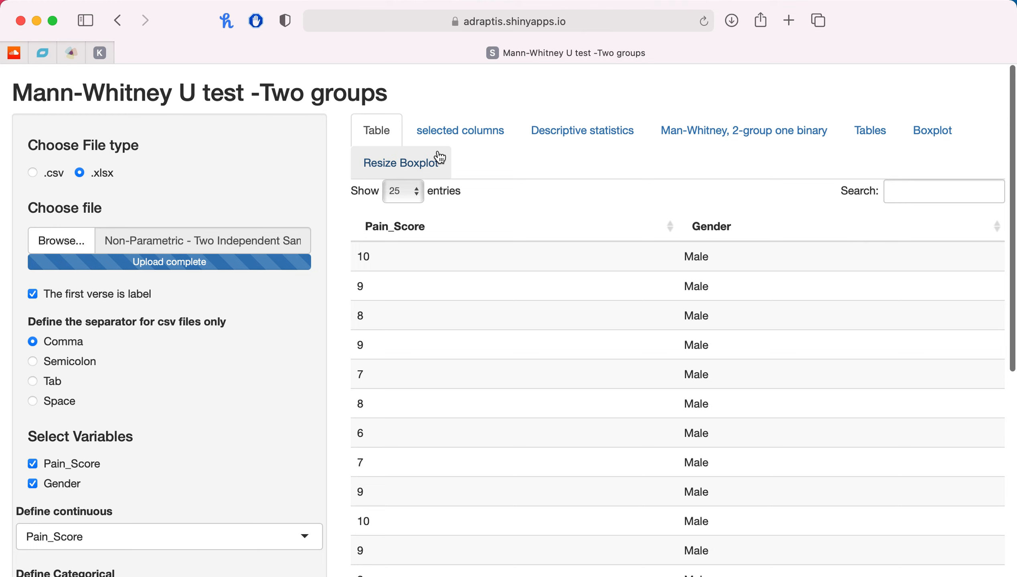
pyautogui.click(459, 136)
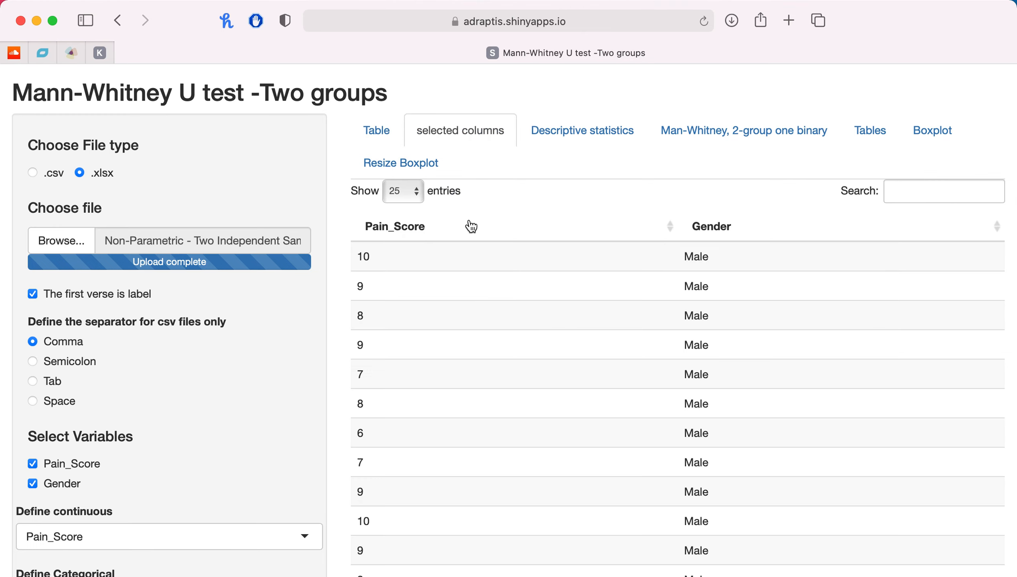
pyautogui.click(598, 139)
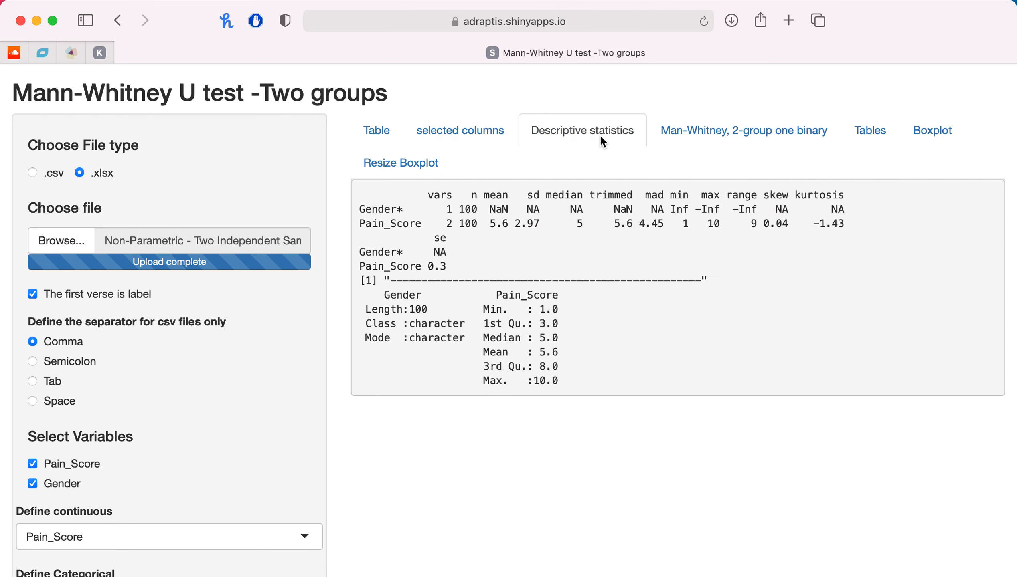
# Show the Mann-Whitney two-group test output and highlight its W statistic and p-value.
pyautogui.click(712, 132)
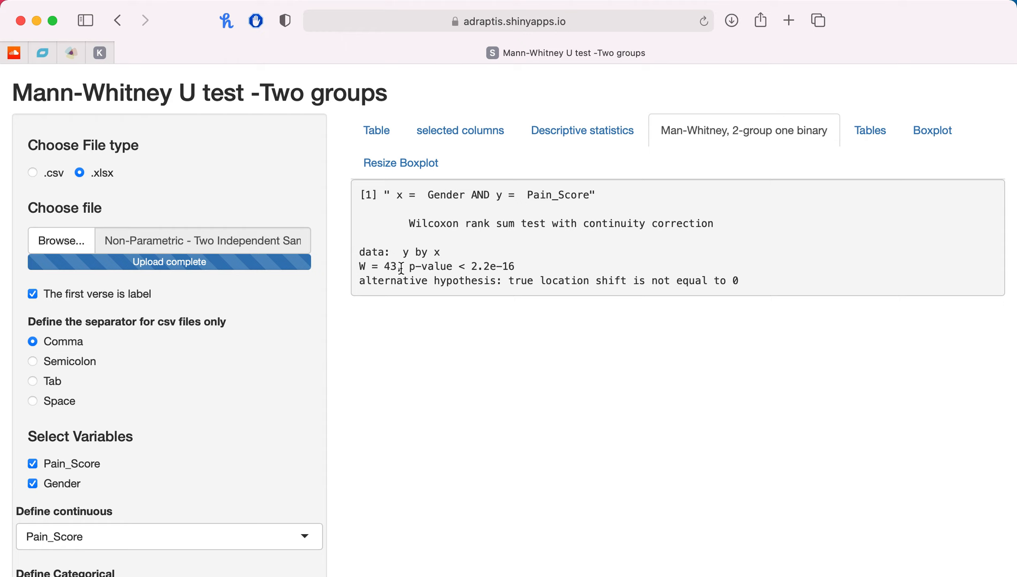
pyautogui.moveTo(394, 267); pyautogui.dragTo(356, 267)
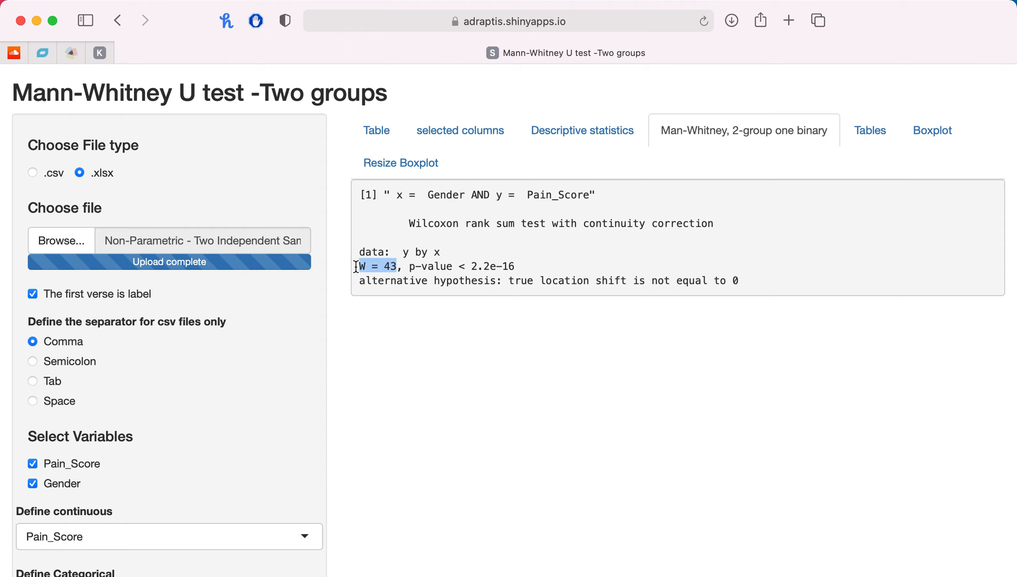
pyautogui.click(388, 265)
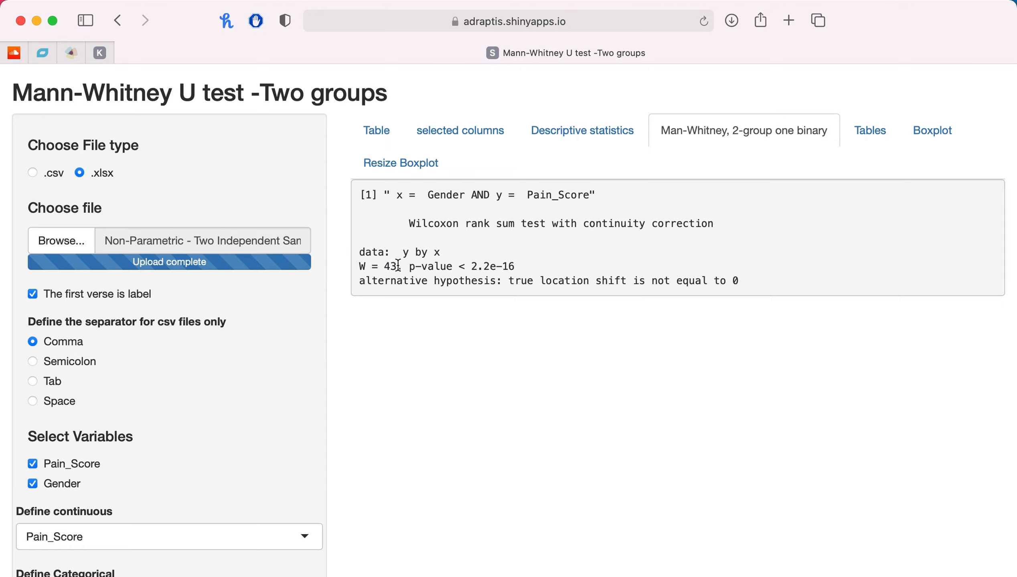
pyautogui.moveTo(397, 265); pyautogui.dragTo(358, 267)
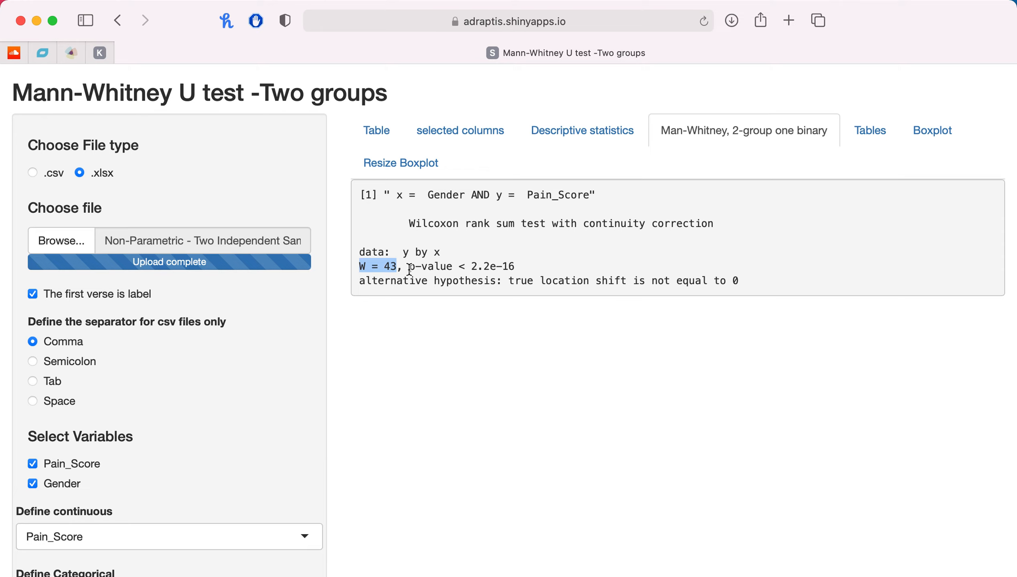
pyautogui.moveTo(409, 267); pyautogui.dragTo(519, 269)
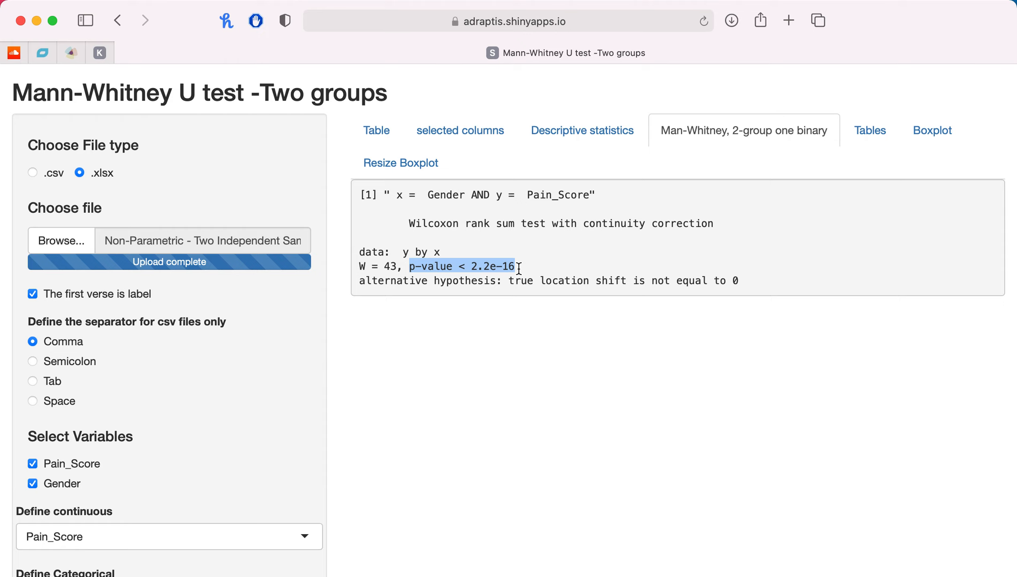
pyautogui.moveTo(360, 268); pyautogui.dragTo(556, 268)
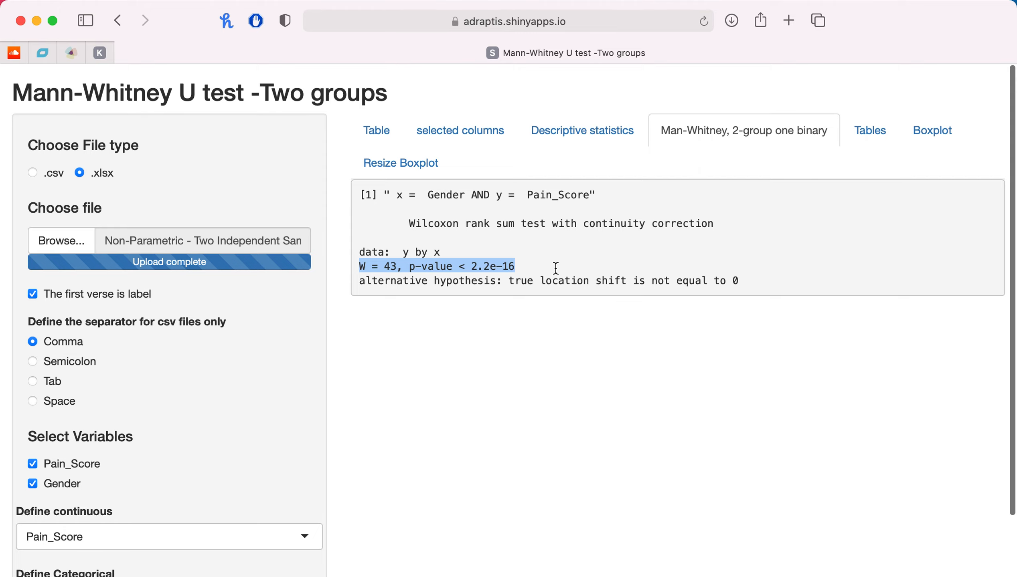
# Examine the summary tables of Pain_Score stratified by Gender, including the continuous and categorical variable summaries.
pyautogui.click(895, 139)
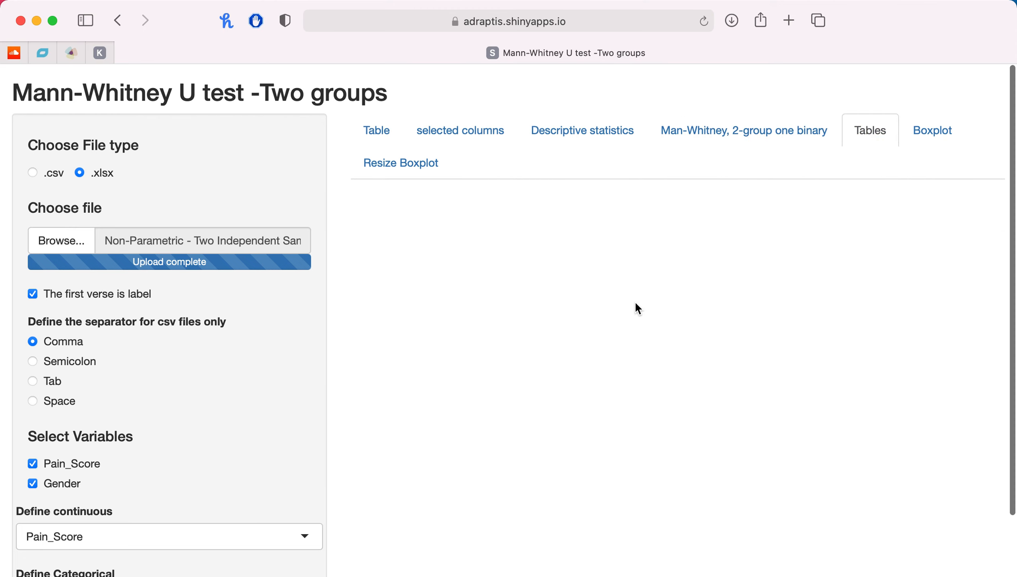
pyautogui.scroll(-3, 683, 408)
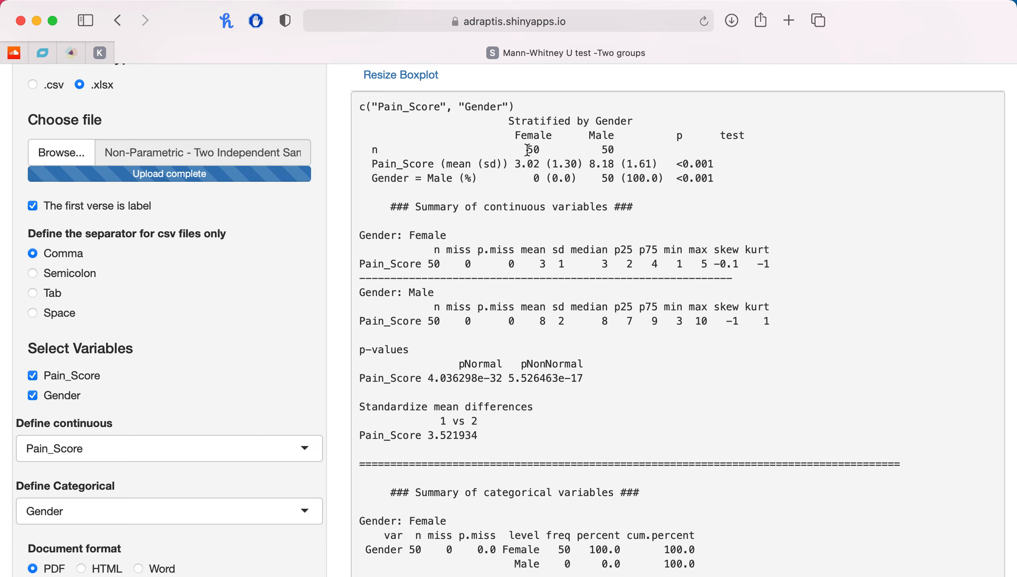
pyautogui.scroll(-1, 614, 156)
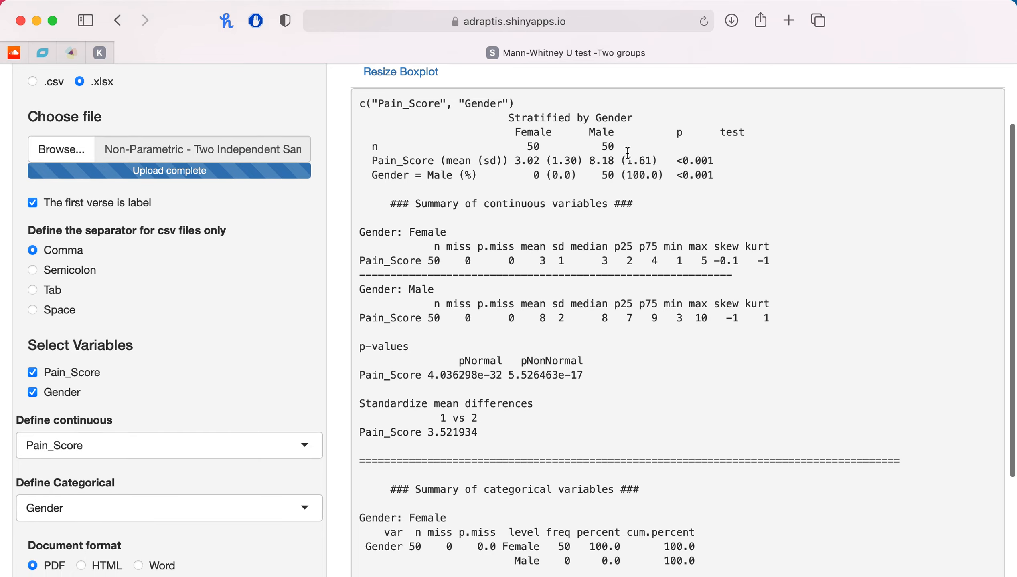
pyautogui.scroll(-3, 489, 233)
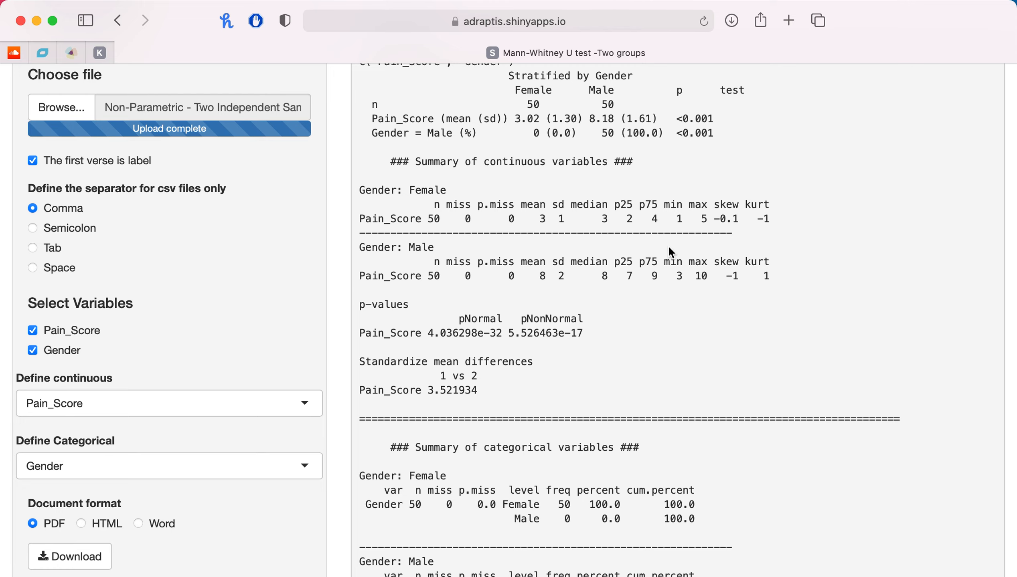
pyautogui.scroll(-1, 668, 245)
pyautogui.scroll(-1, 669, 247)
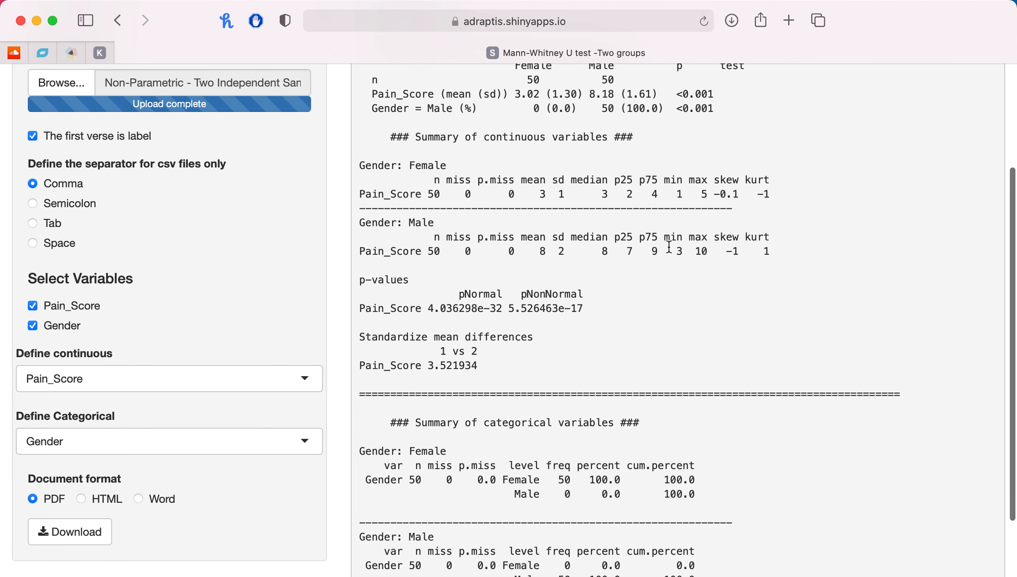
pyautogui.scroll(5, 669, 247)
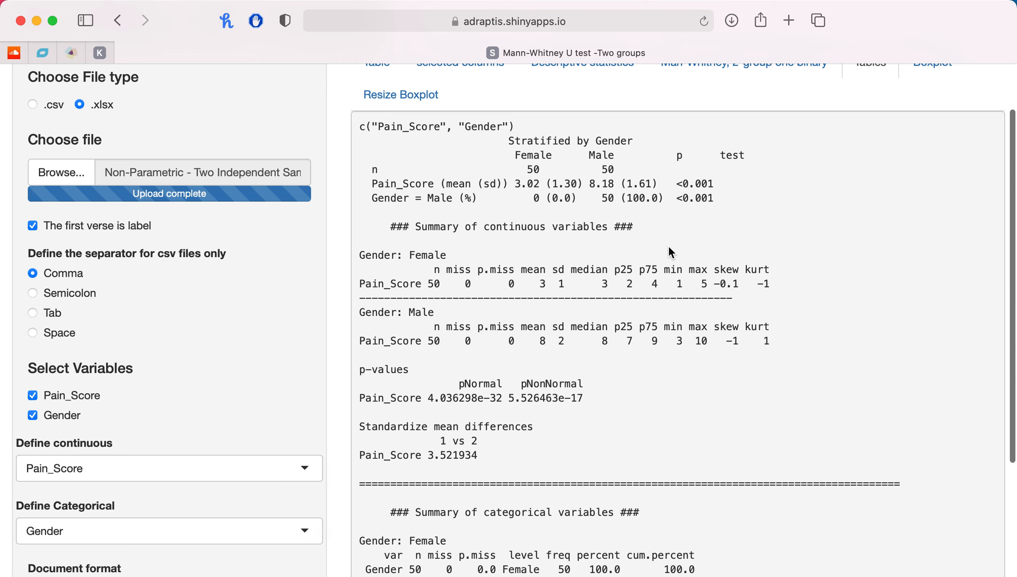
pyautogui.scroll(3, 669, 248)
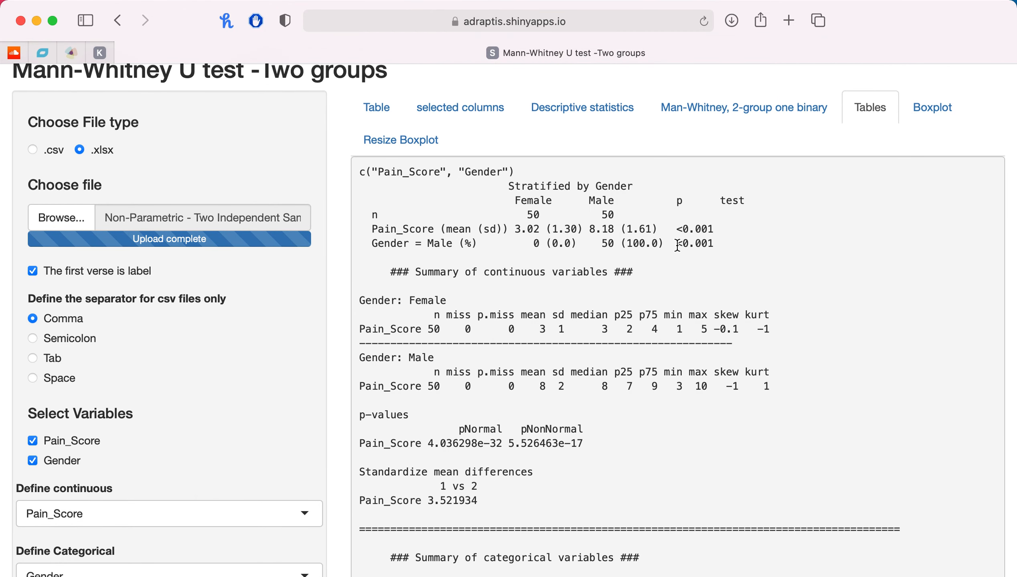
# Display the Gender and Pain_Score boxplot and compare the male and female groups.
pyautogui.click(927, 117)
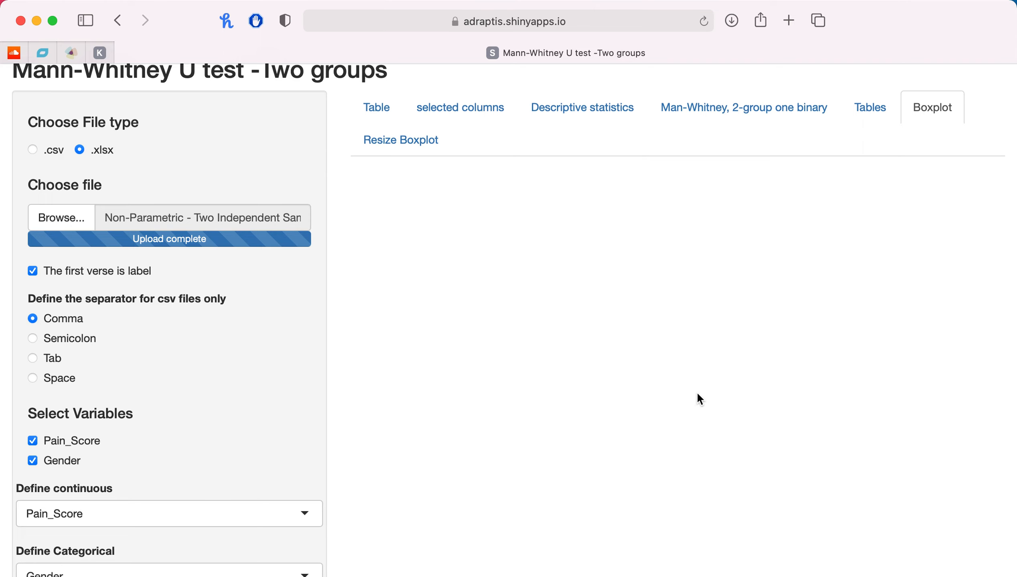
pyautogui.scroll(-2, 698, 396)
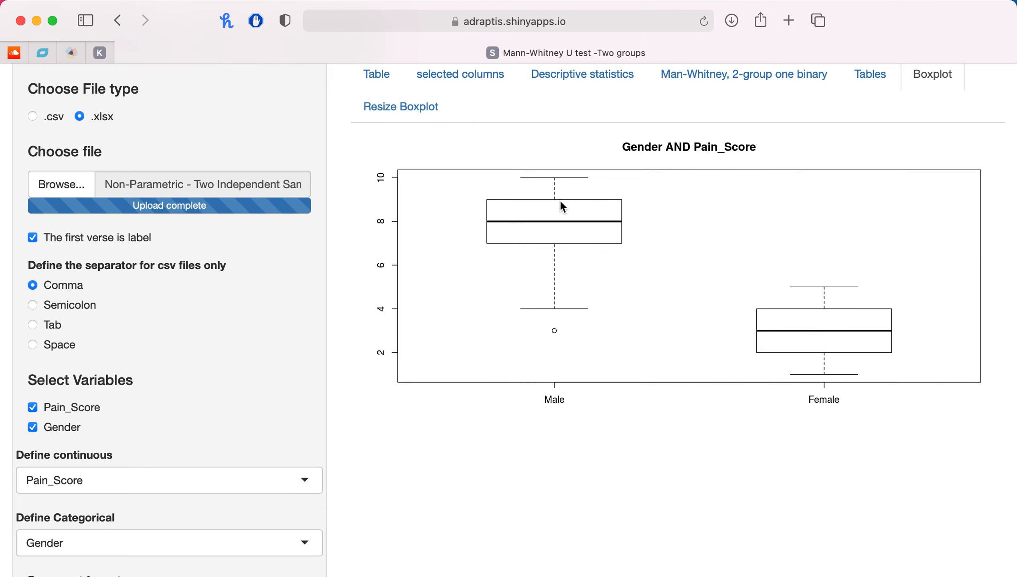
pyautogui.scroll(3, 561, 203)
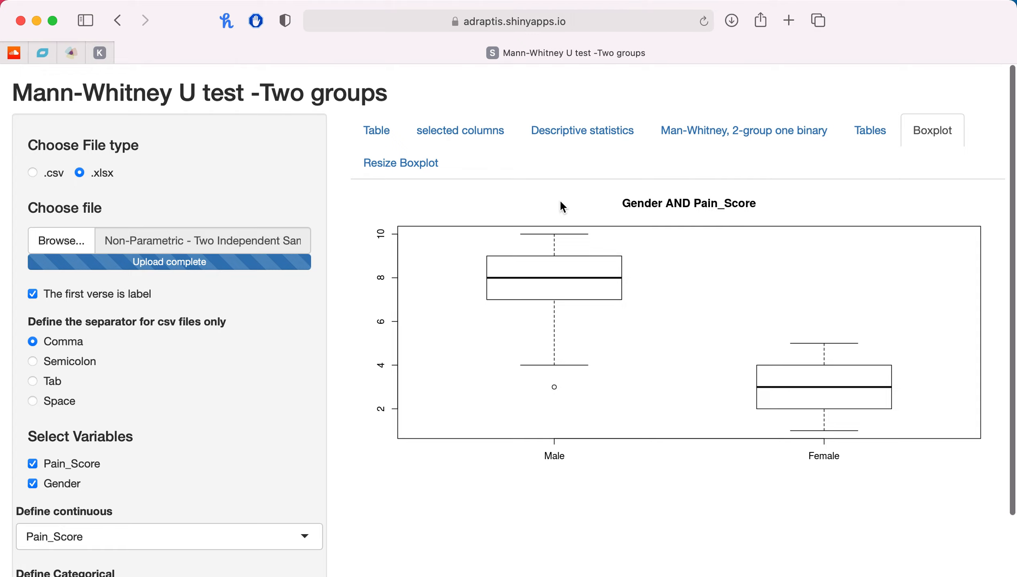
pyautogui.scroll(-1, 561, 202)
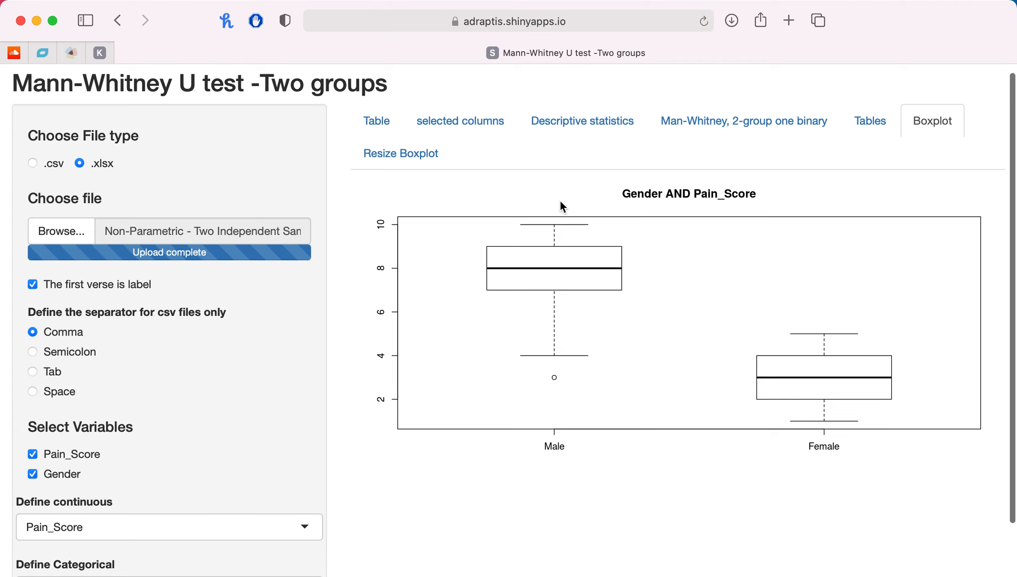
pyautogui.scroll(1, 561, 202)
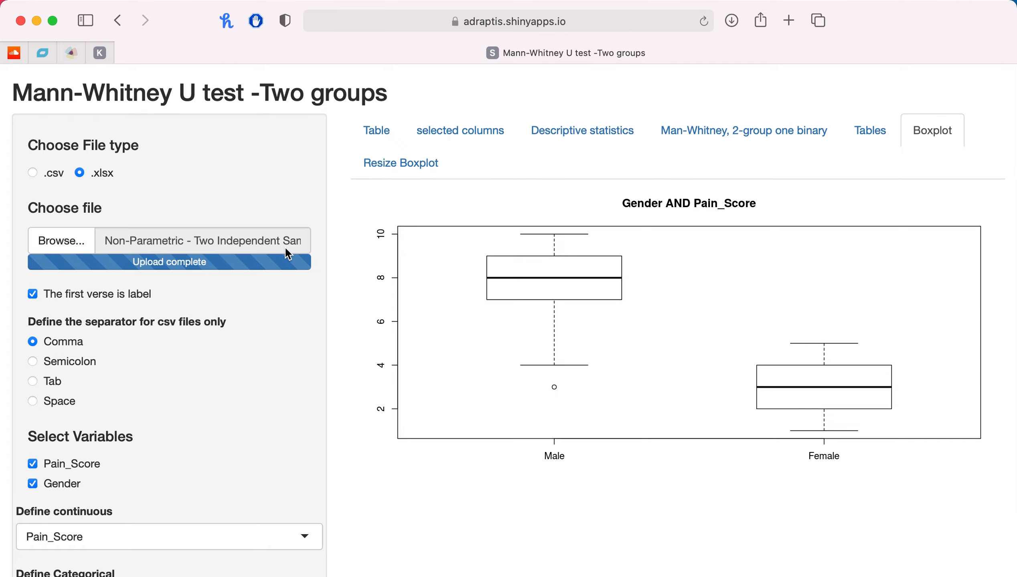
pyautogui.scroll(-3, 397, 270)
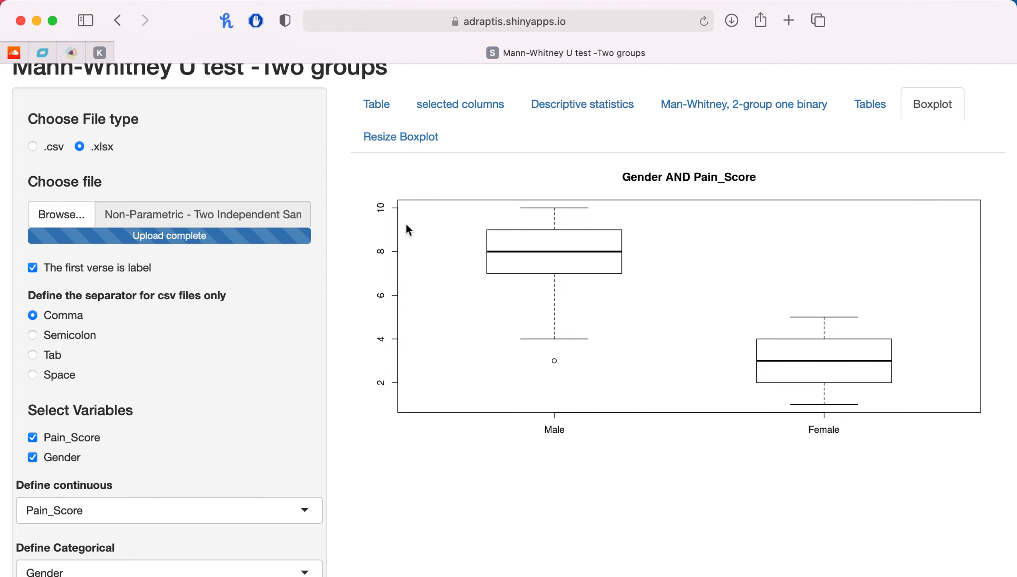
pyautogui.scroll(3, 428, 184)
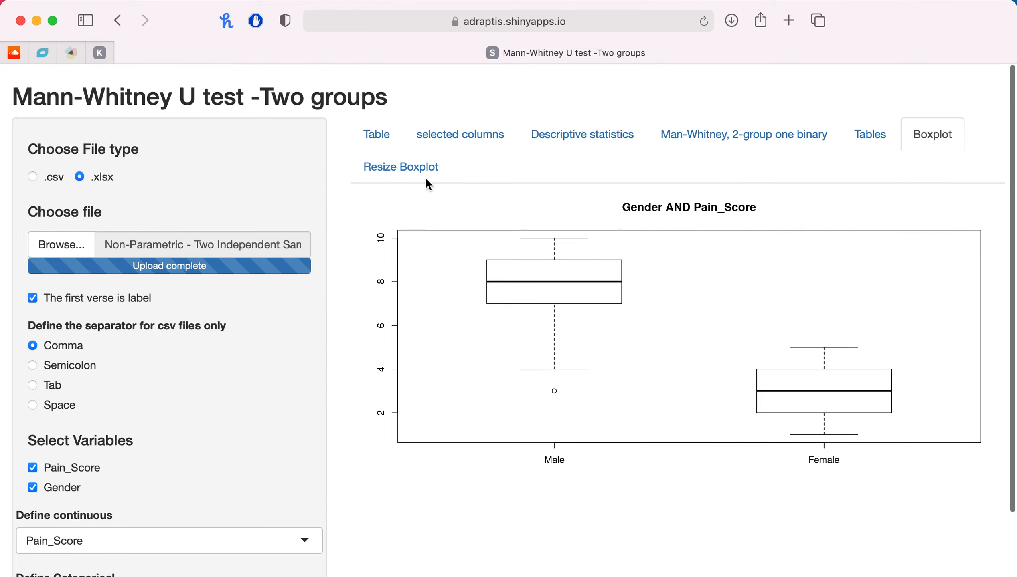